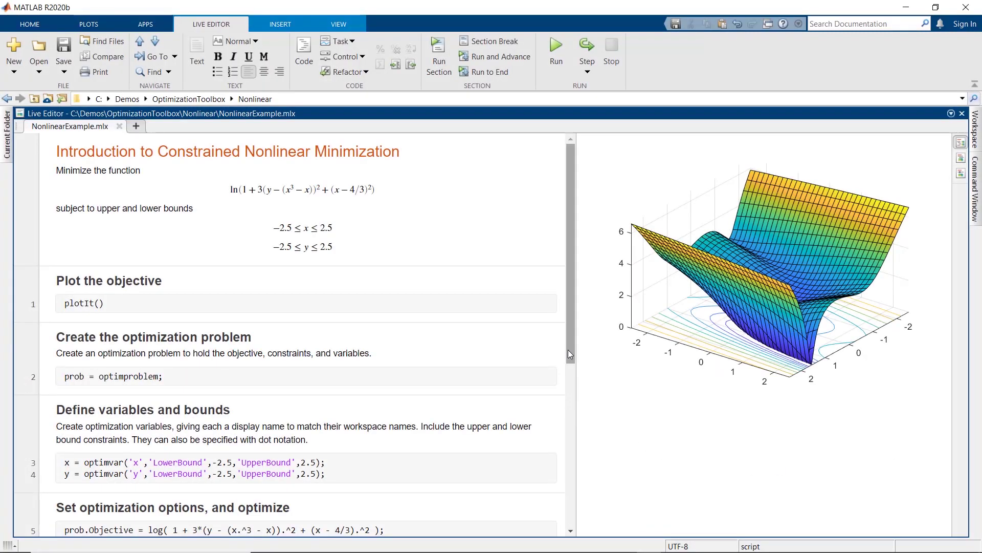
pyautogui.moveTo(570, 353); pyautogui.dragTo(575, 427)
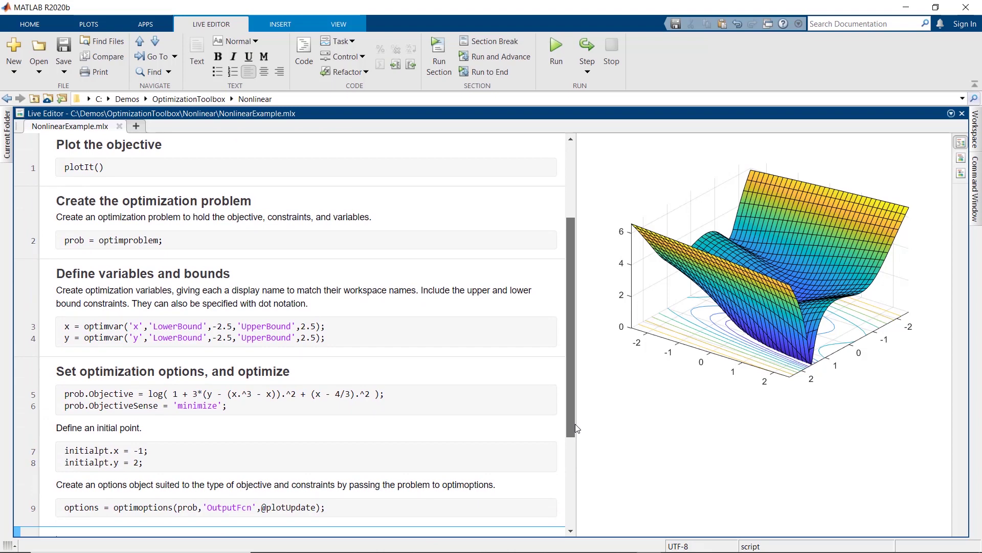
pyautogui.moveTo(576, 428); pyautogui.dragTo(576, 450)
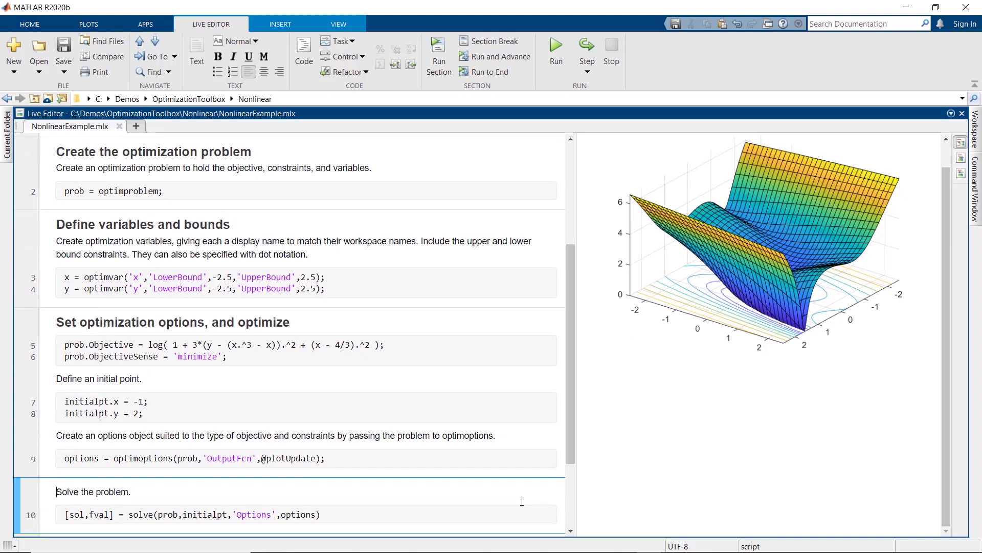
# Step: Run the NonlinearExample.mlx constrained nonlinear minimization script with F5
pyautogui.press('F5')
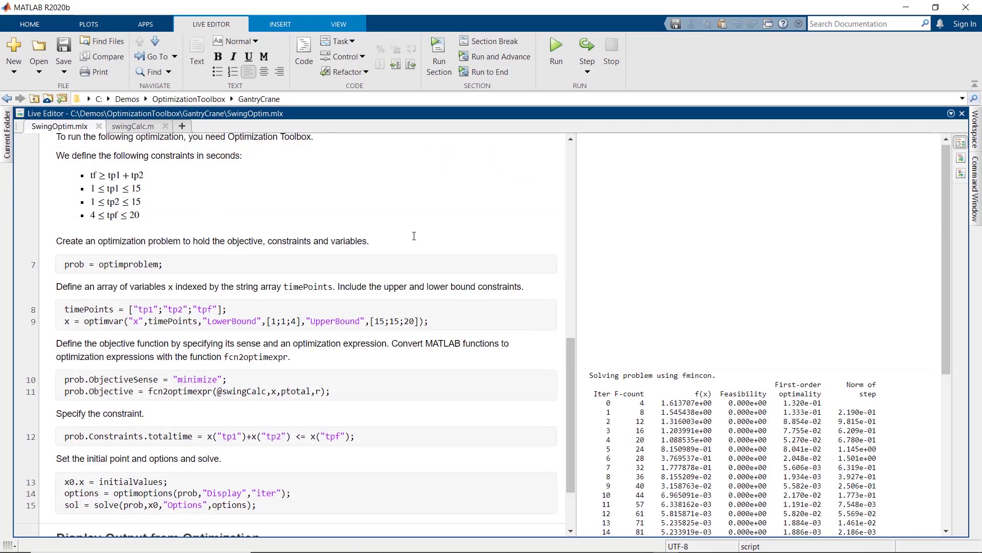
pyautogui.click(132, 127)
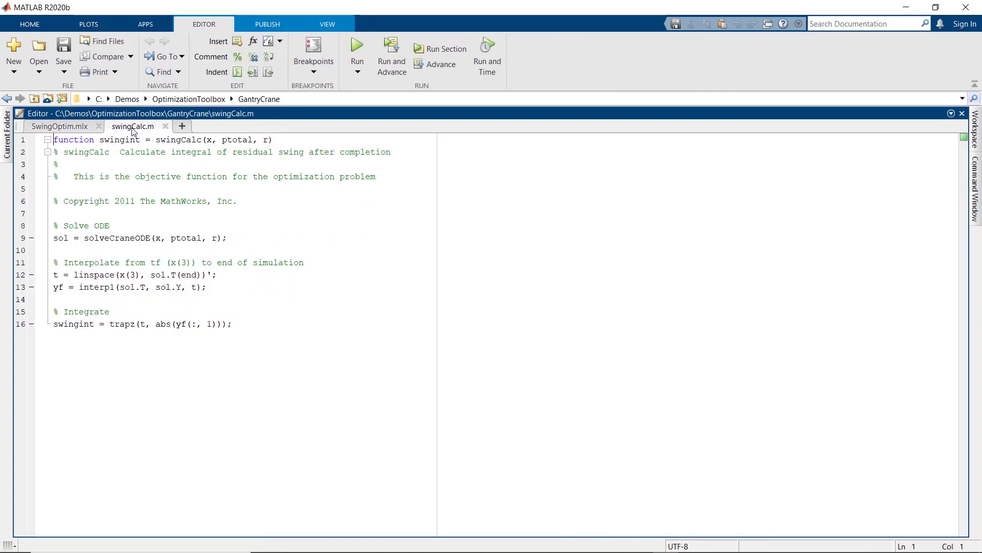
pyautogui.click(83, 129)
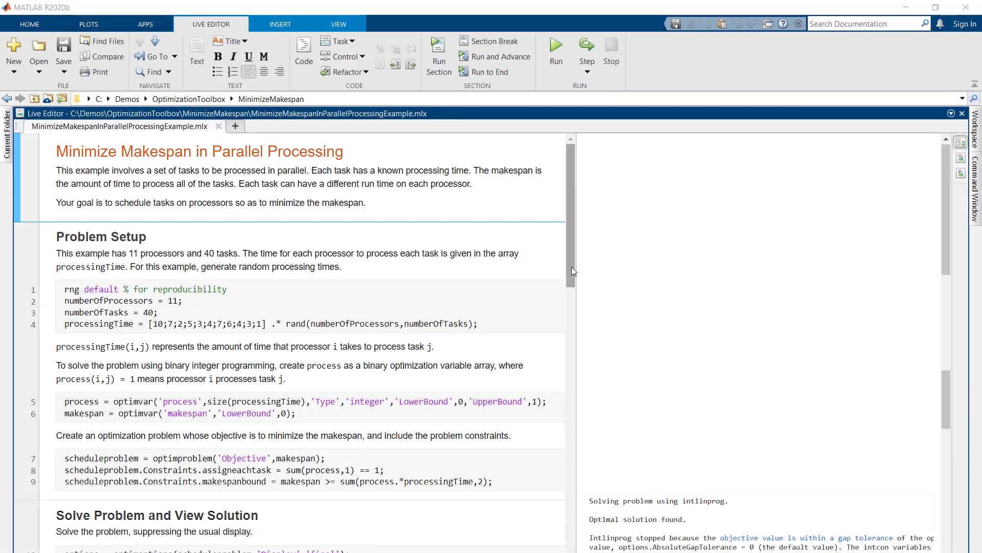
pyautogui.scroll(-3, 945, 429)
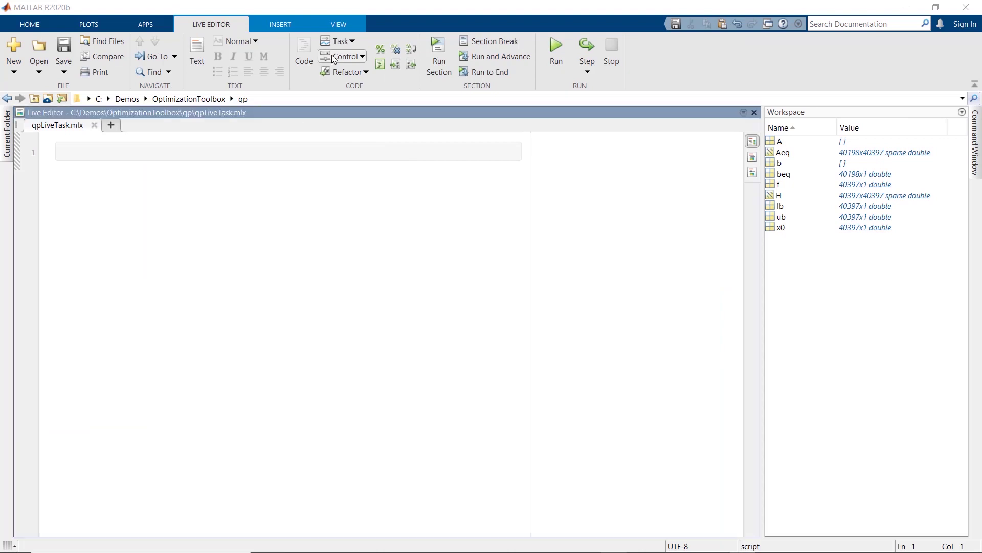
# Step: Insert an Optimize task with a quadratic objective, lower and upper bounds, and linear equalities
pyautogui.click(351, 43)
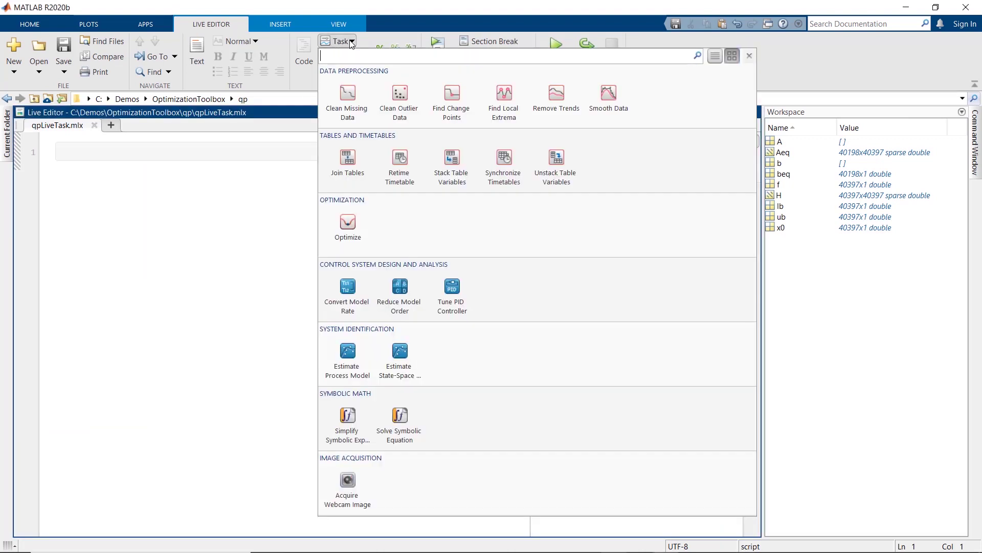
pyautogui.click(344, 226)
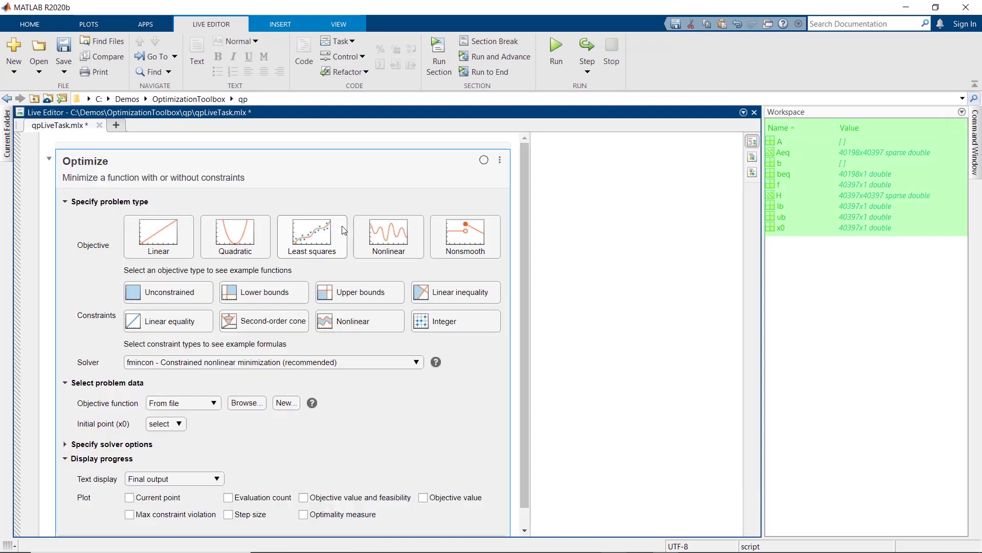
pyautogui.click(241, 248)
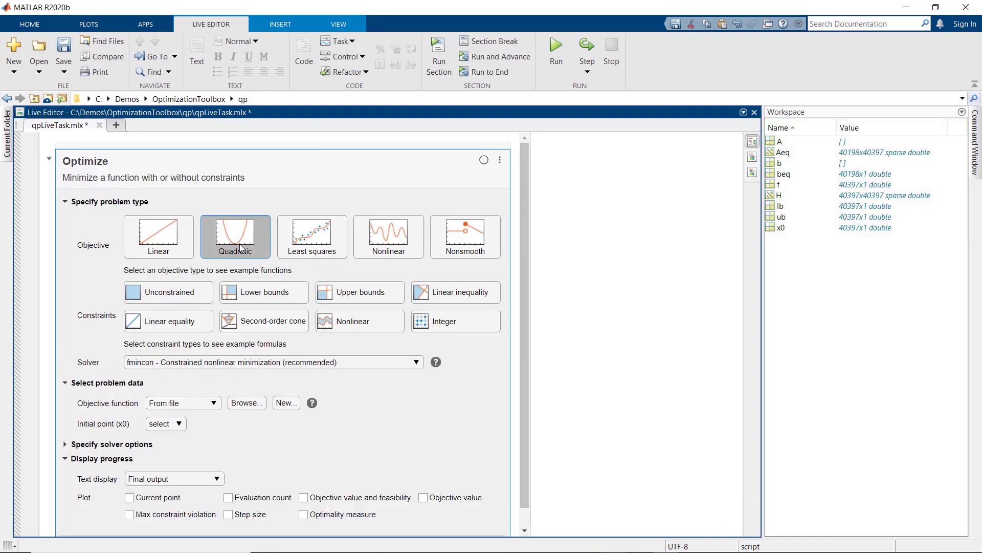
pyautogui.click(281, 295)
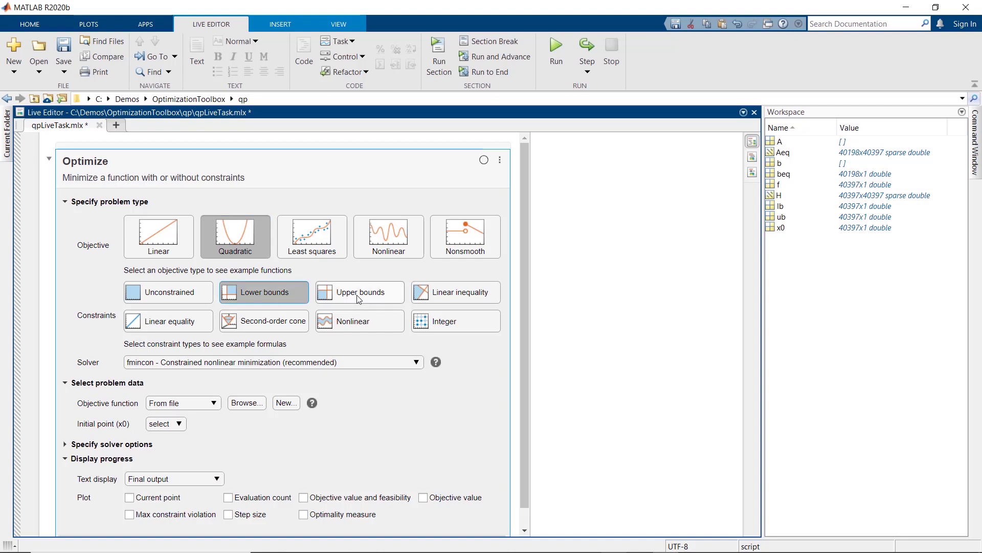
pyautogui.click(357, 300)
pyautogui.click(171, 324)
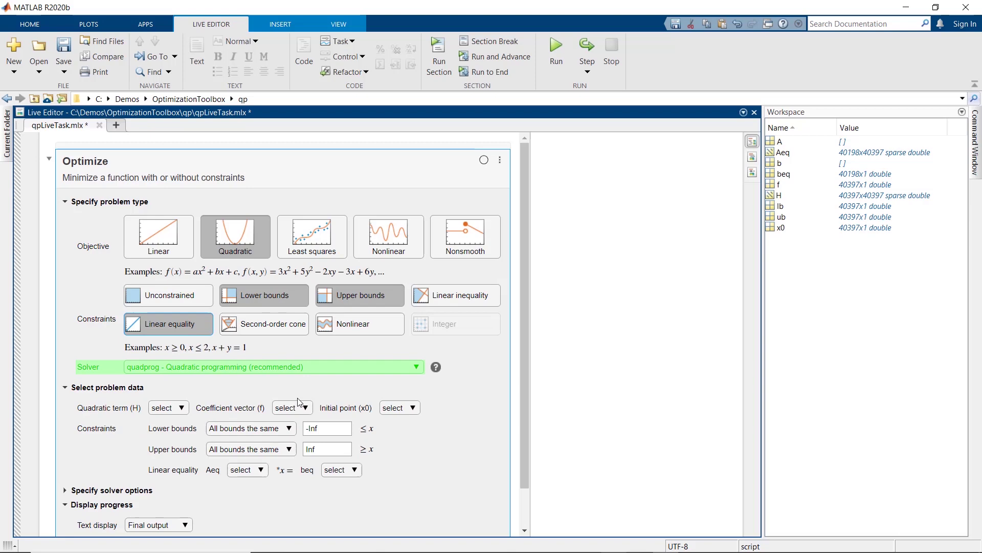
pyautogui.scroll(-1, 299, 402)
# Step: Supply the lower bounds From workspace and list the available workspace variables
pyautogui.click(250, 383)
pyautogui.click(246, 412)
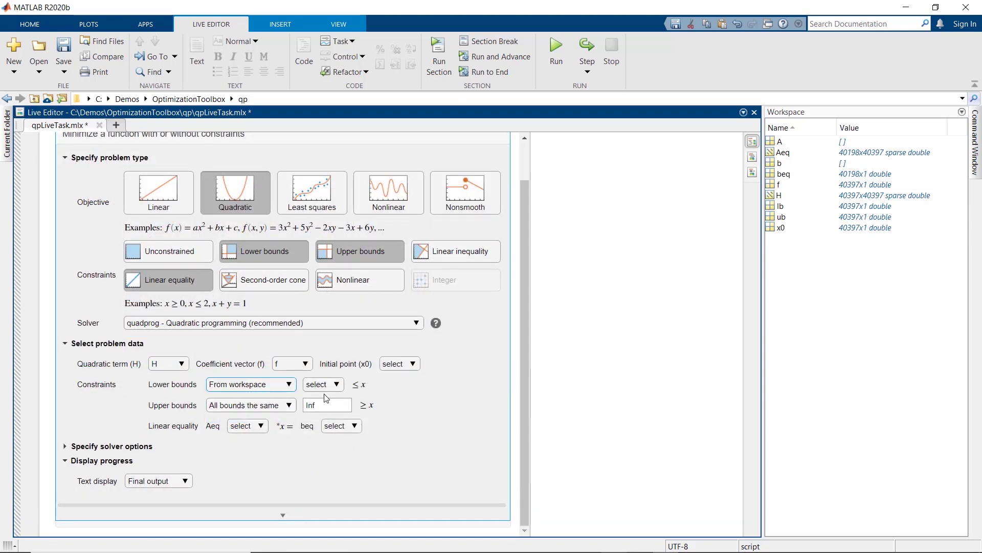
pyautogui.click(338, 385)
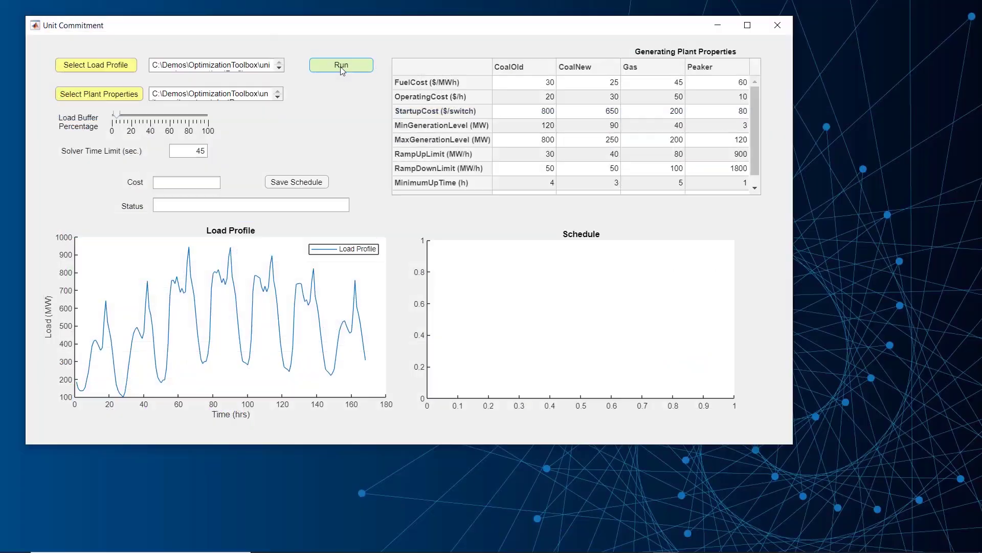
# Step: Run the Unit Commitment app to compute the generation schedule
pyautogui.click(341, 67)
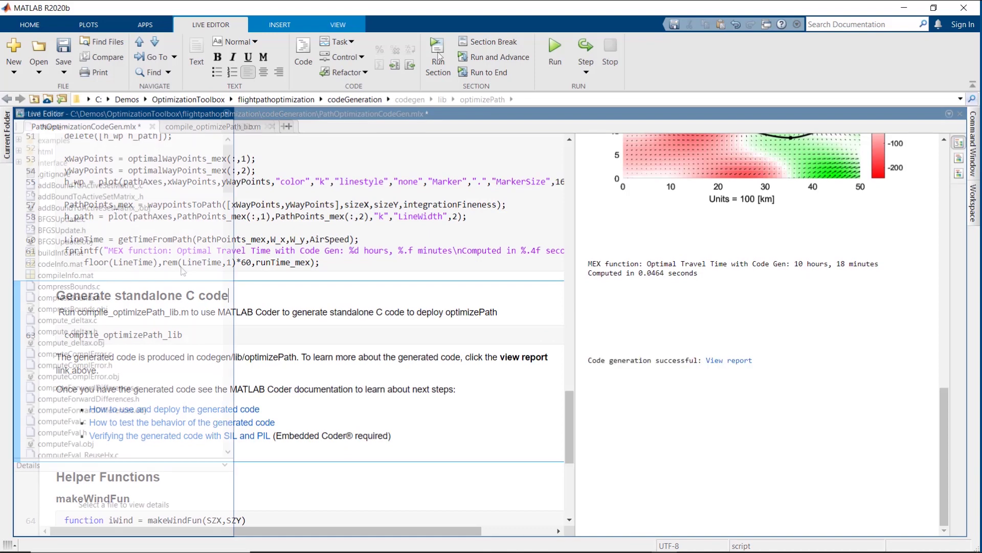
pyautogui.scroll(-1, 183, 271)
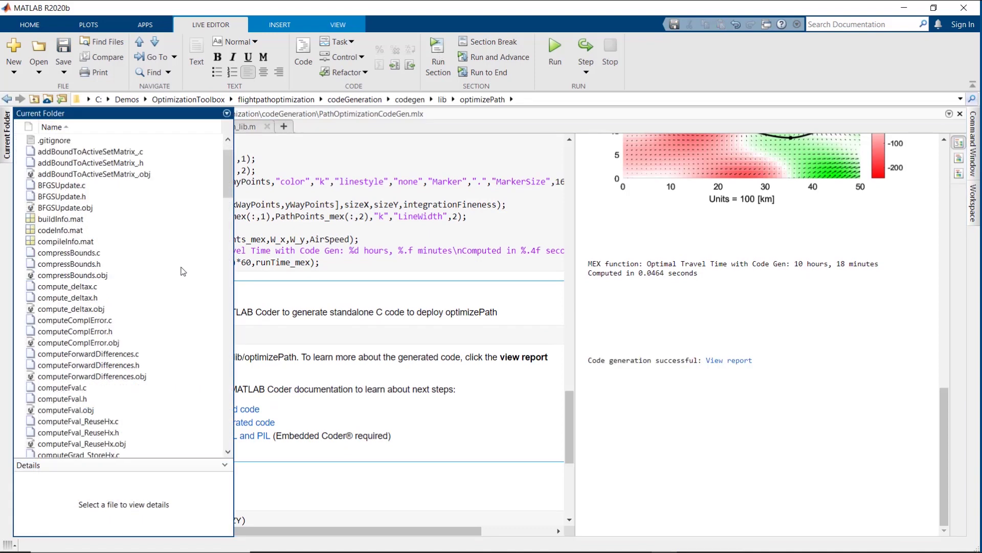
# Step: Open the generated BFGSUpdate.c source file from the Current Folder
pyautogui.doubleClick(52, 186)
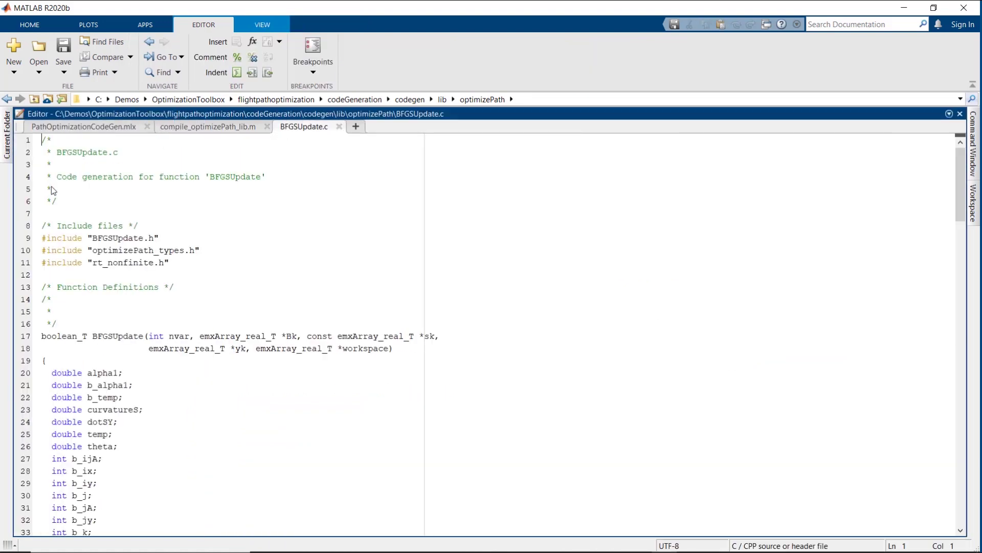
pyautogui.scroll(-7, 240, 271)
pyautogui.scroll(-7, 239, 271)
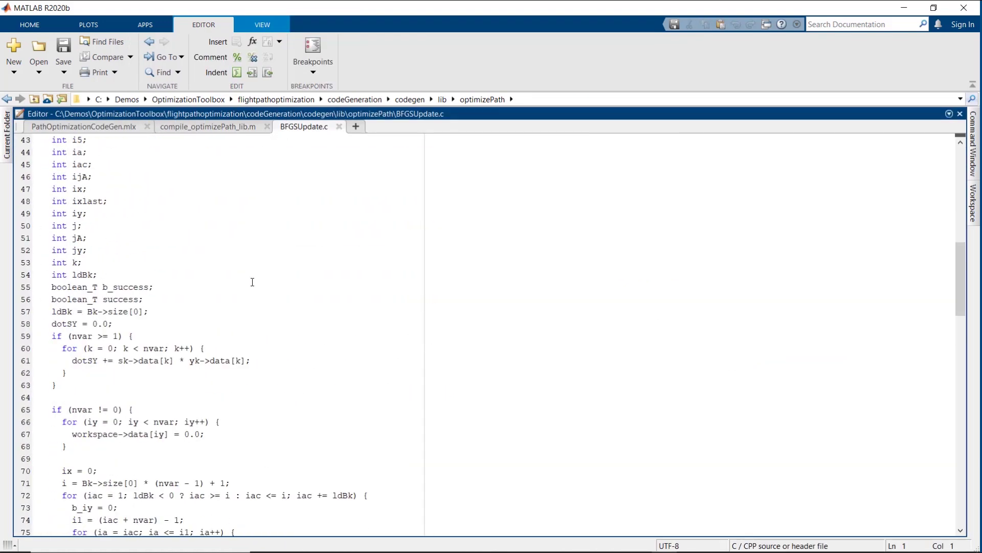